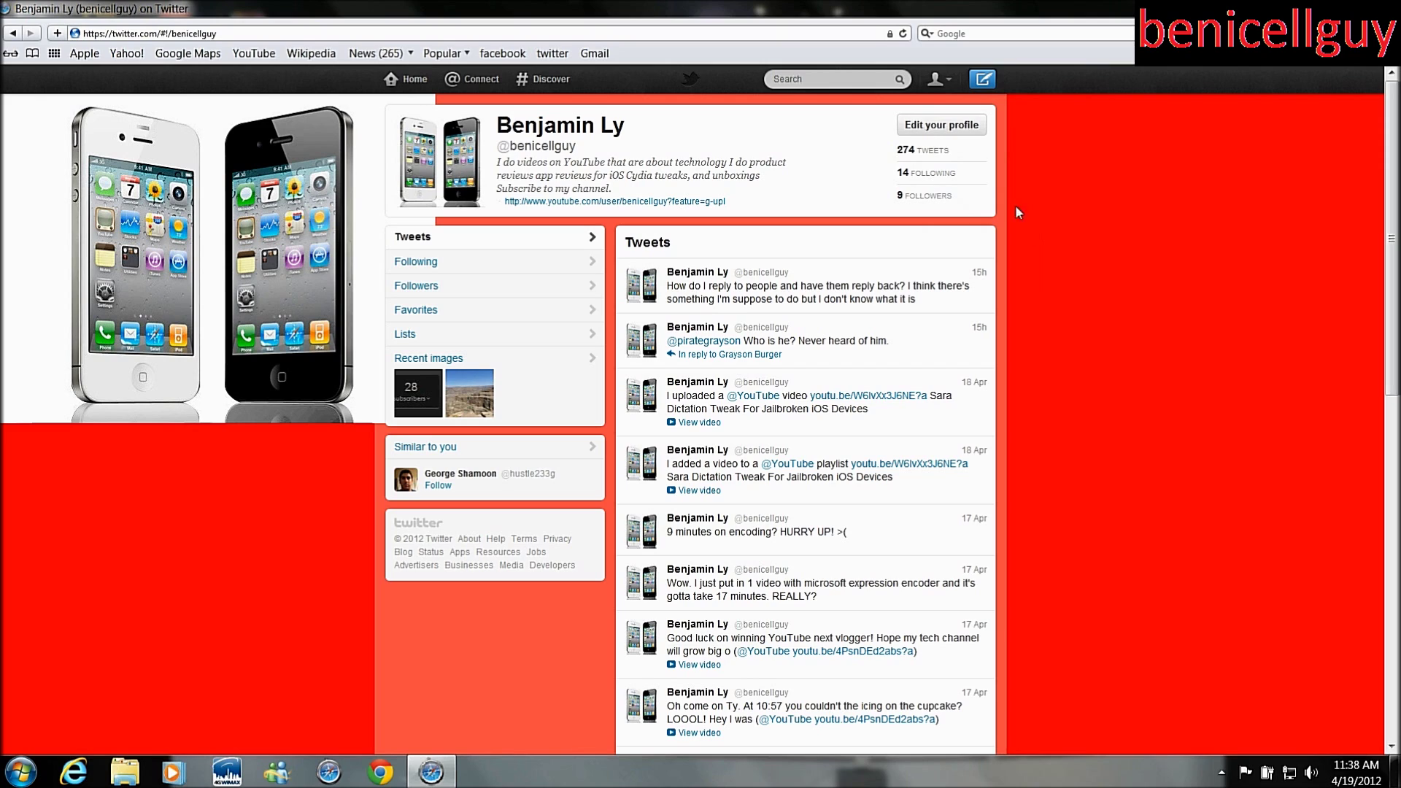
Step: Start a new tweet, dismiss the colour-scheme and VAIO pop-ups, and begin attaching an image
{"action": "left_click", "coordinate": [978, 79]}
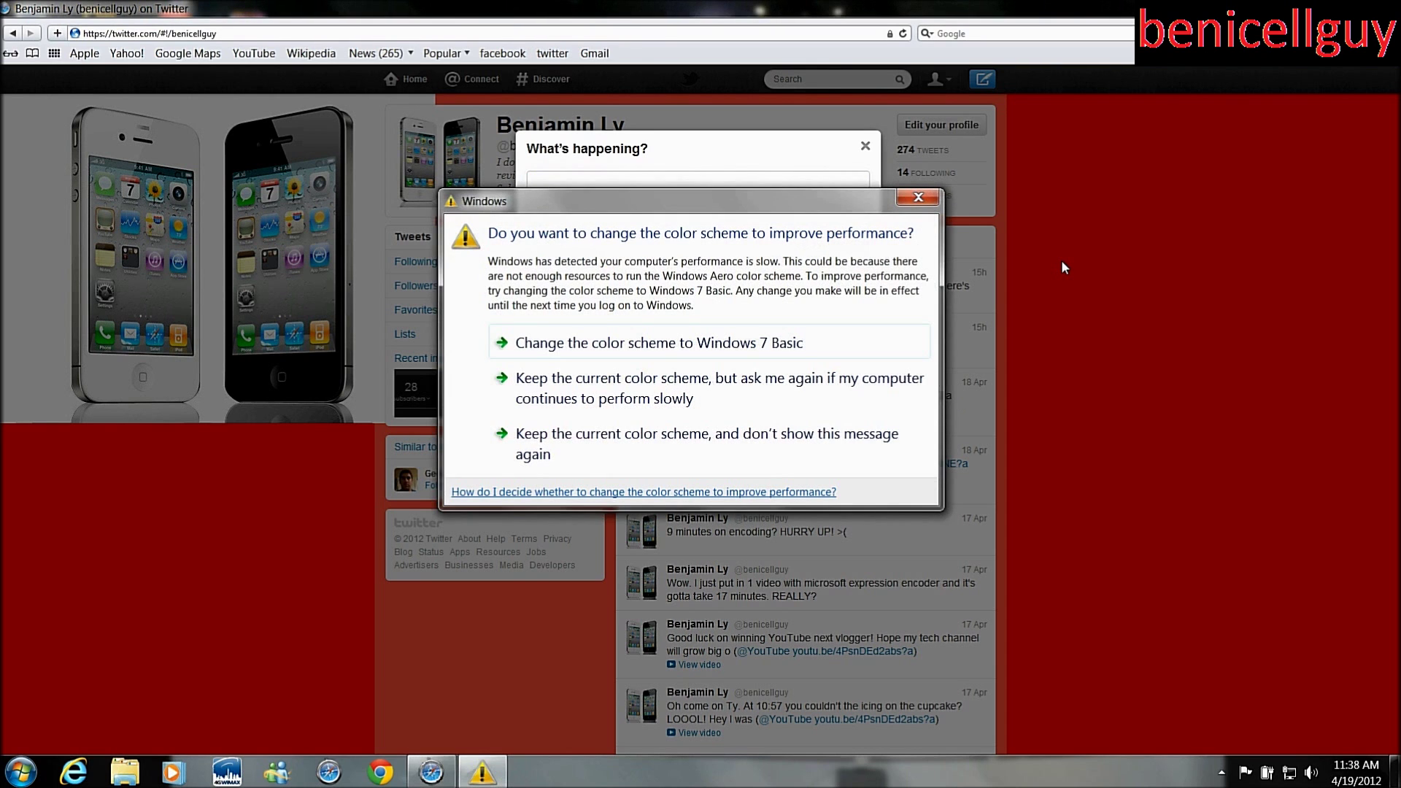
{"action": "left_click", "coordinate": [920, 197]}
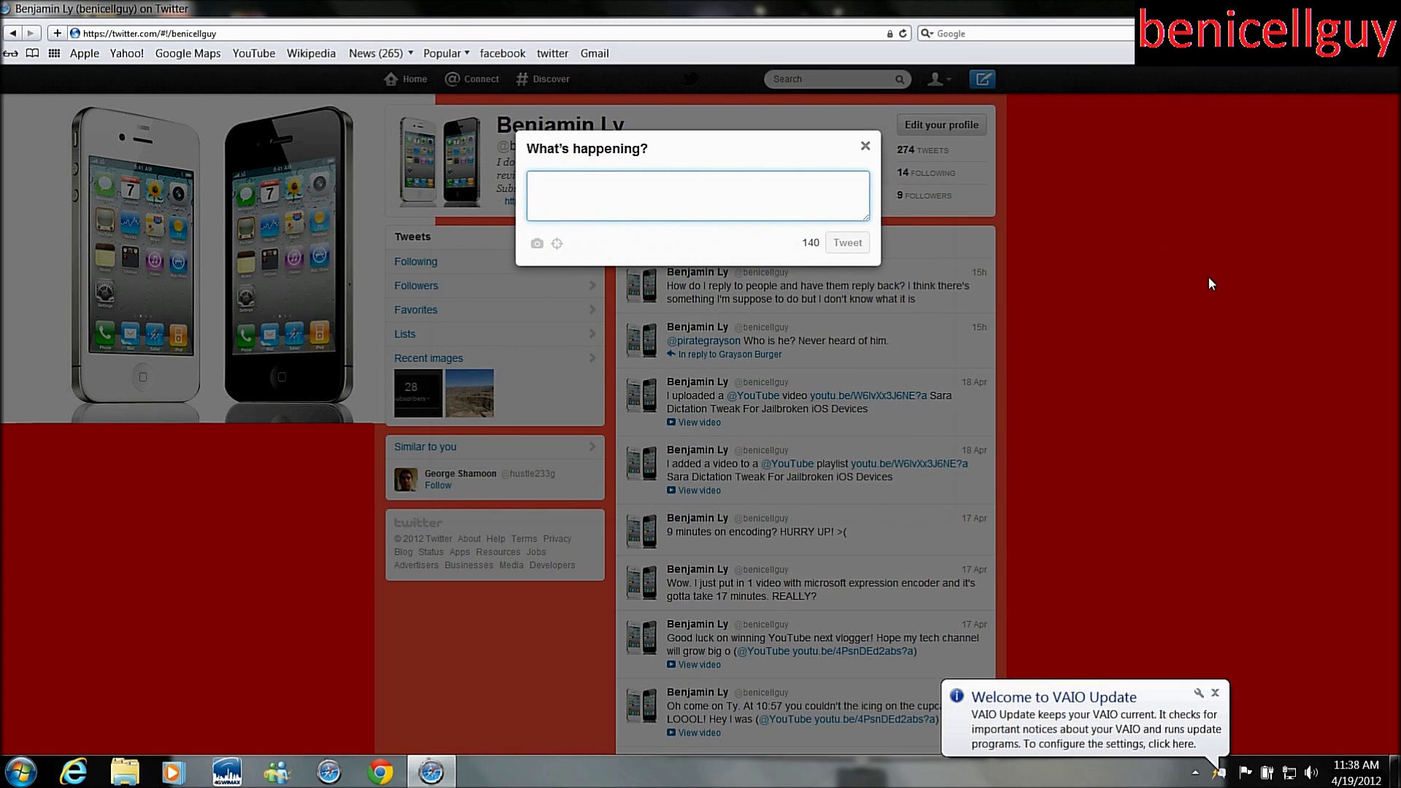
{"action": "left_click", "coordinate": [1214, 693]}
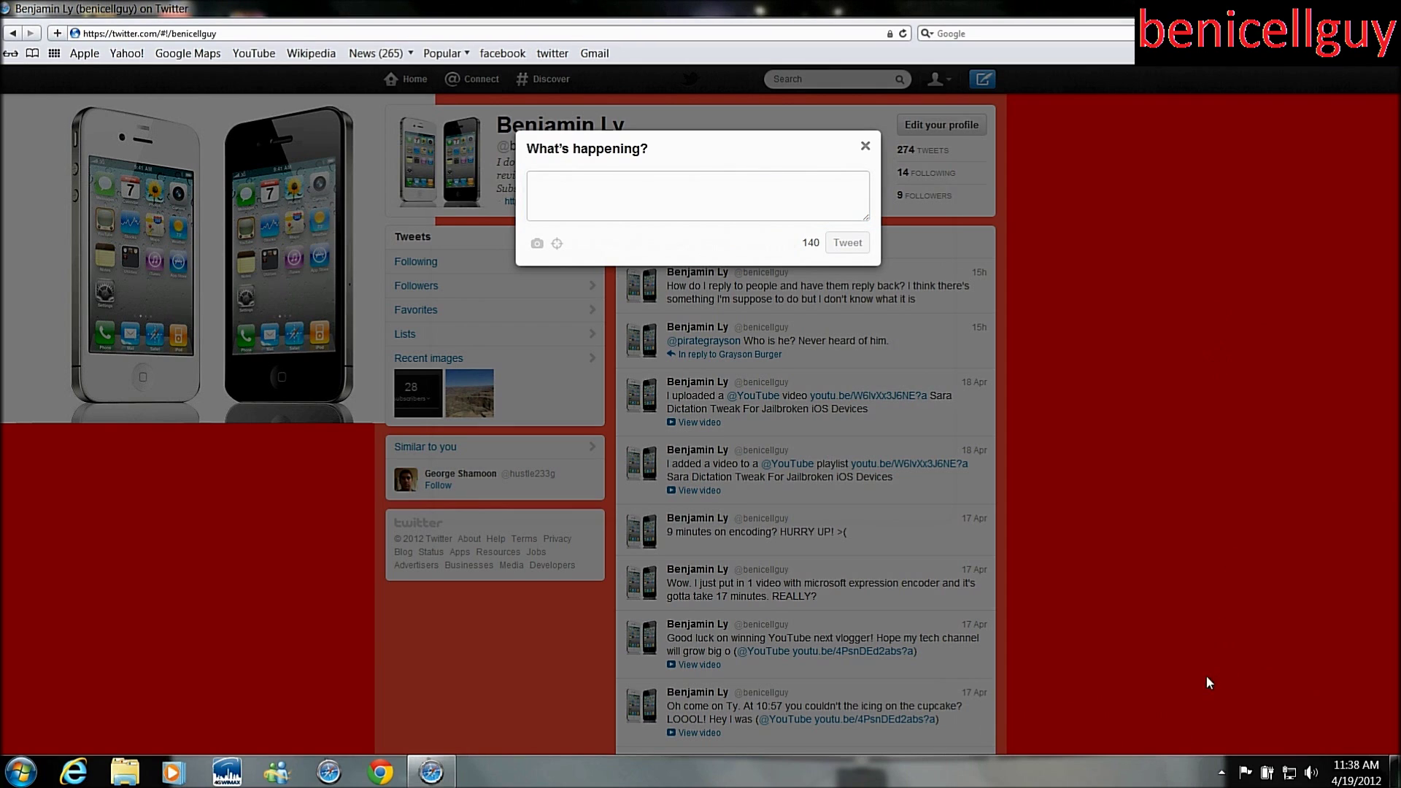
{"action": "left_click", "coordinate": [721, 152]}
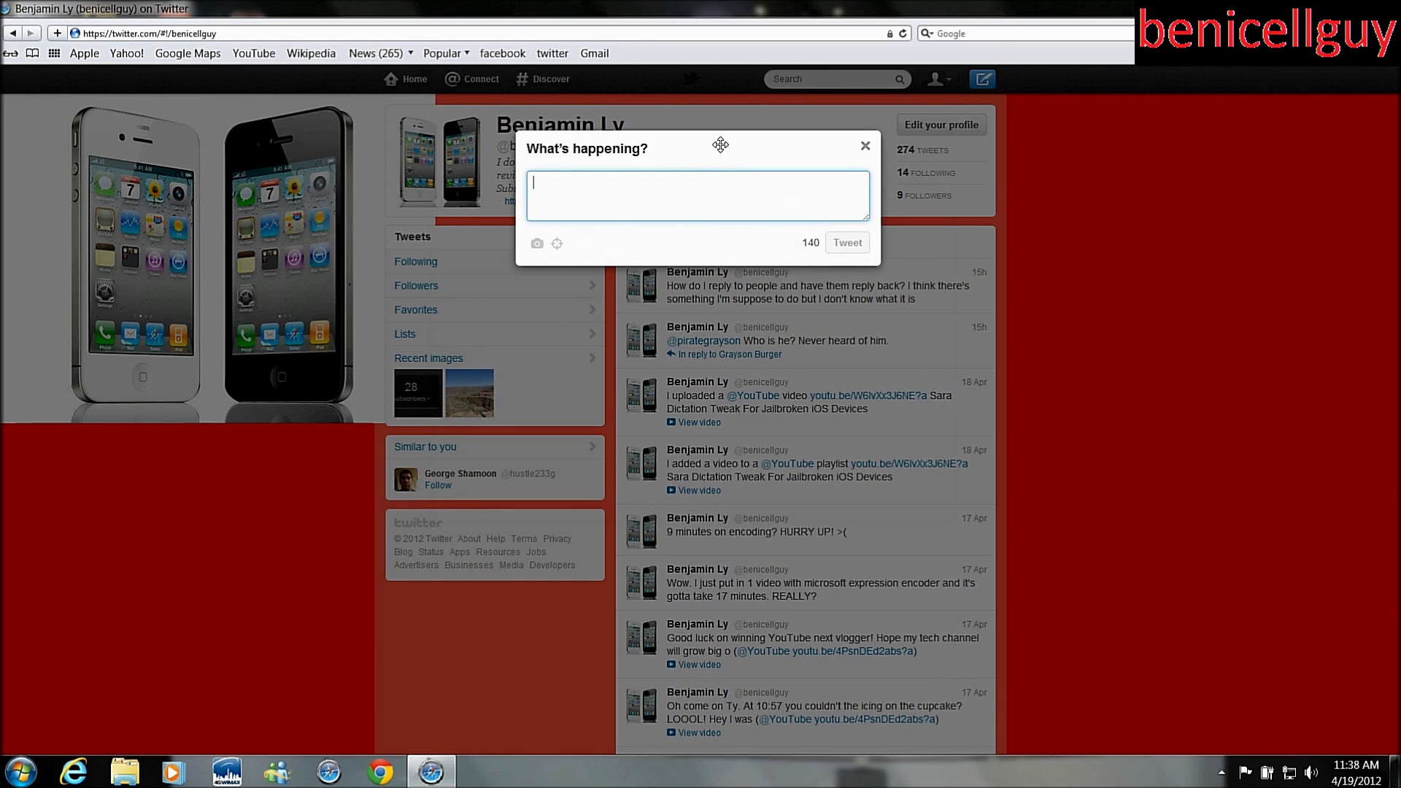
{"action": "left_click", "coordinate": [536, 243]}
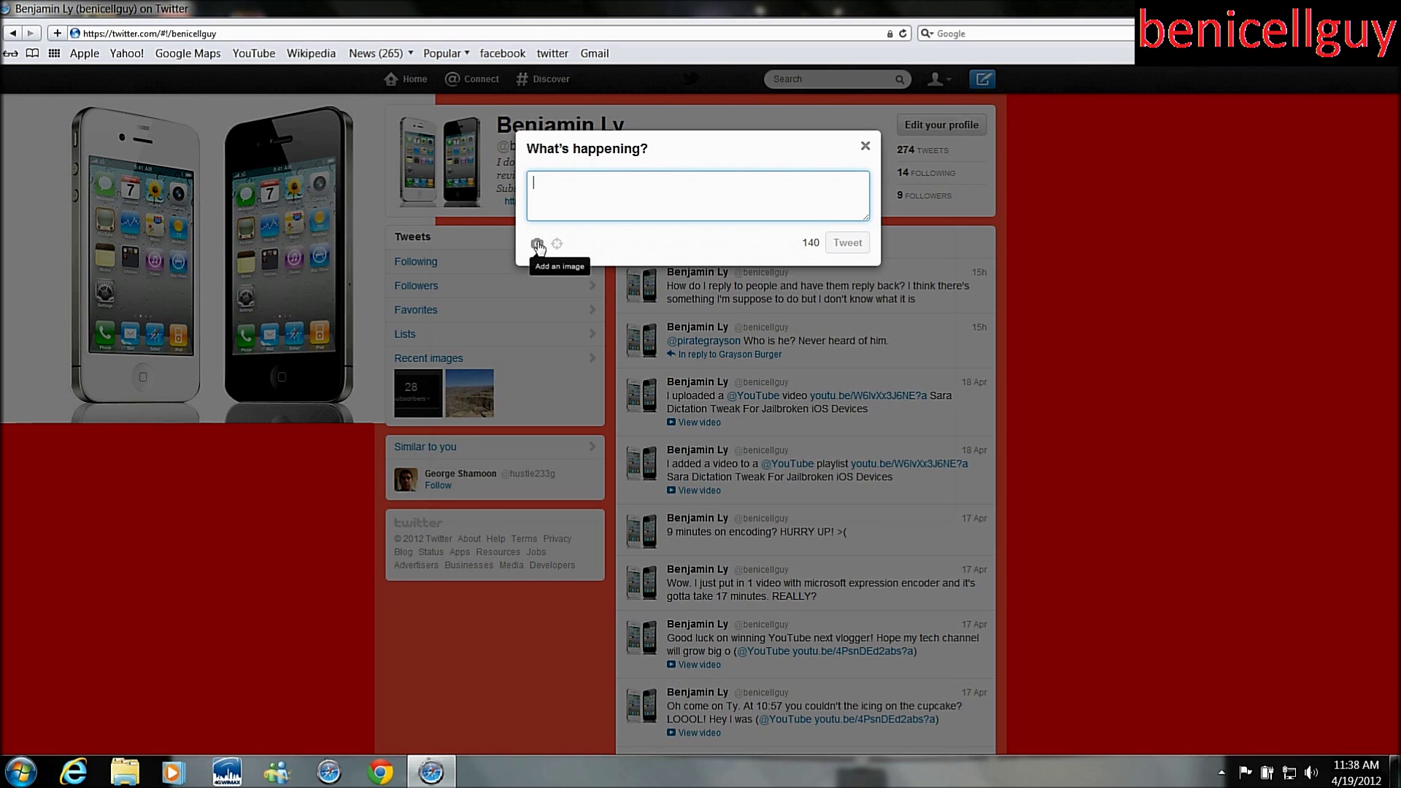
{"action": "left_click", "coordinate": [538, 246]}
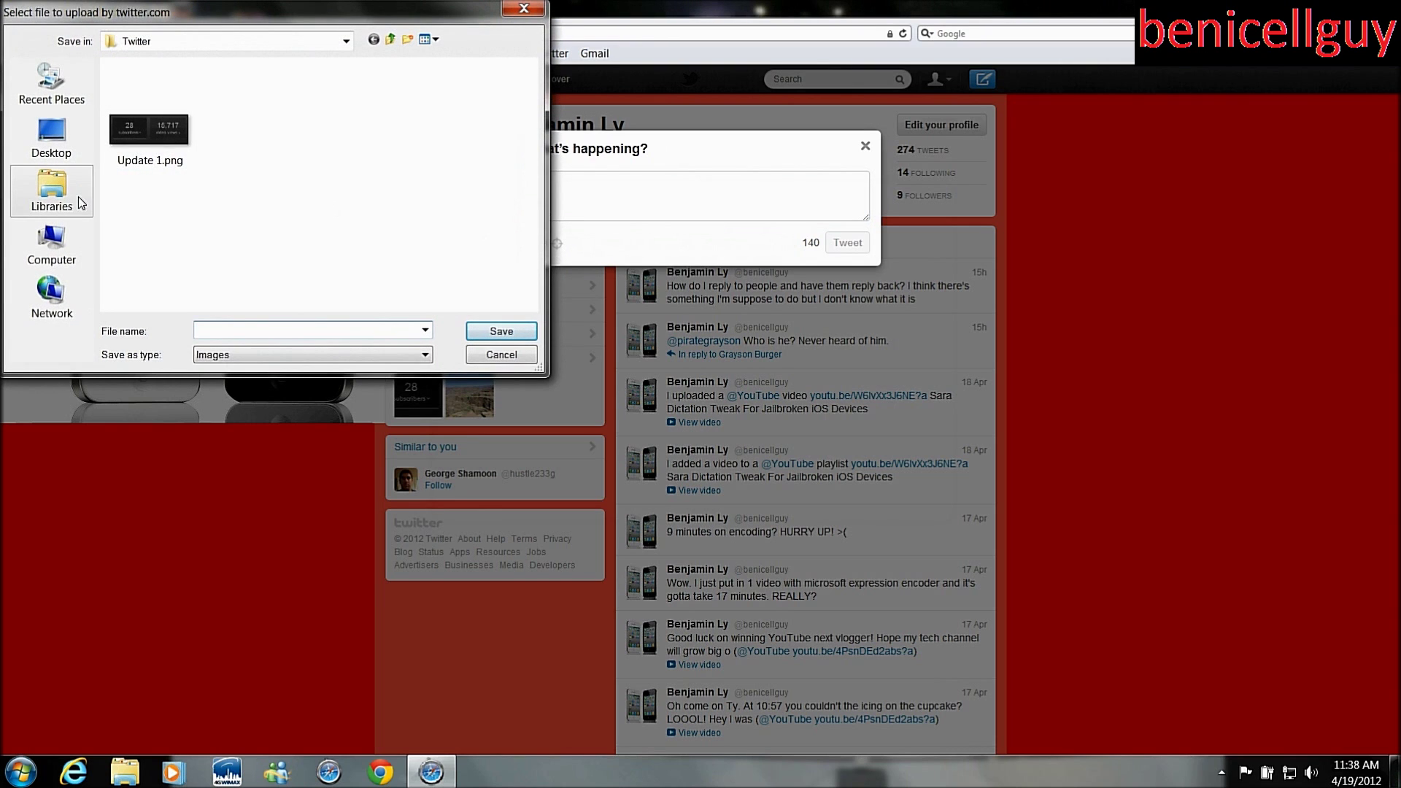
Step: Browse Libraries > Pictures > benjamin's iphone and attach Don't Slam the Door.jpg to the tweet
{"action": "left_click", "coordinate": [78, 202]}
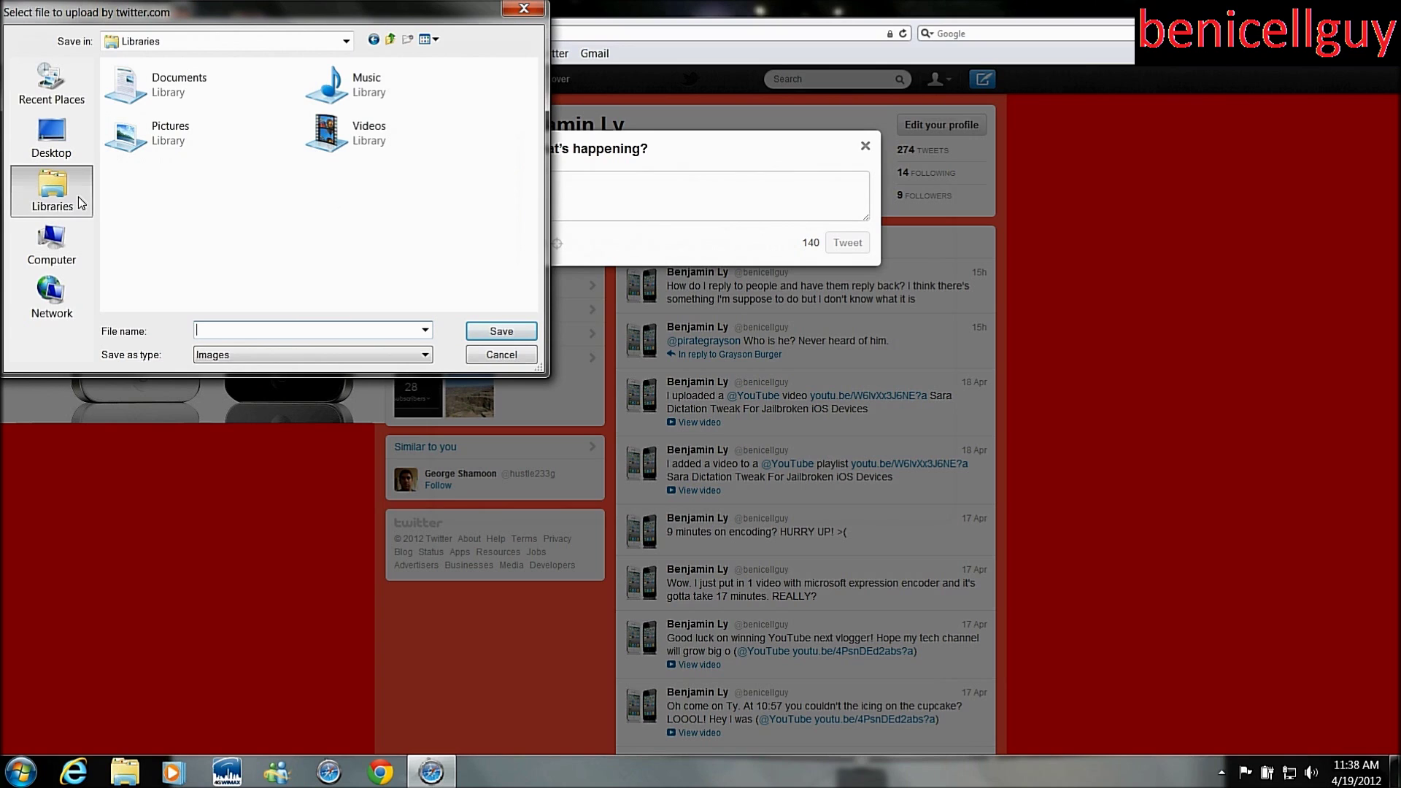
{"action": "left_click", "coordinate": [189, 129]}
{"action": "key", "text": "Escape"}
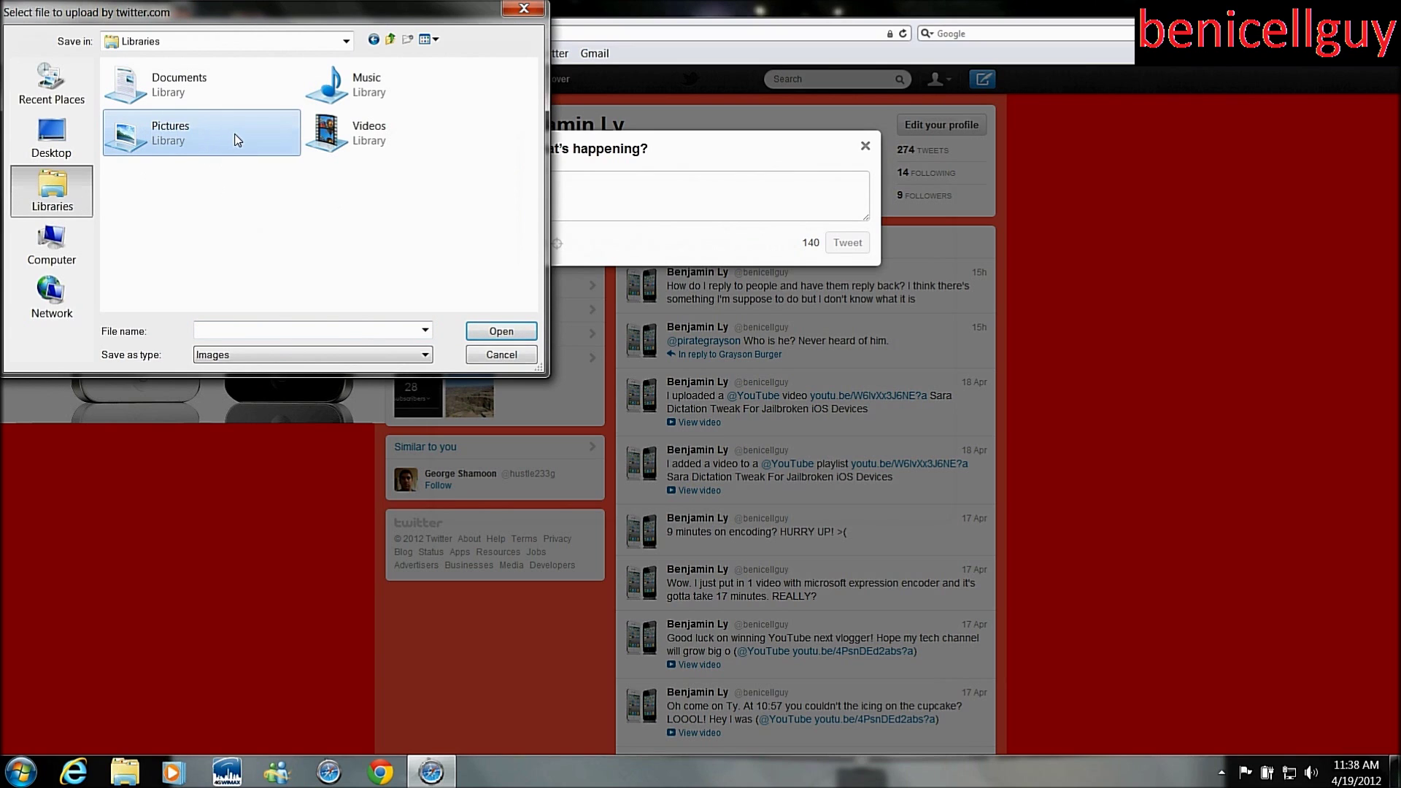
{"action": "double_click", "coordinate": [126, 138]}
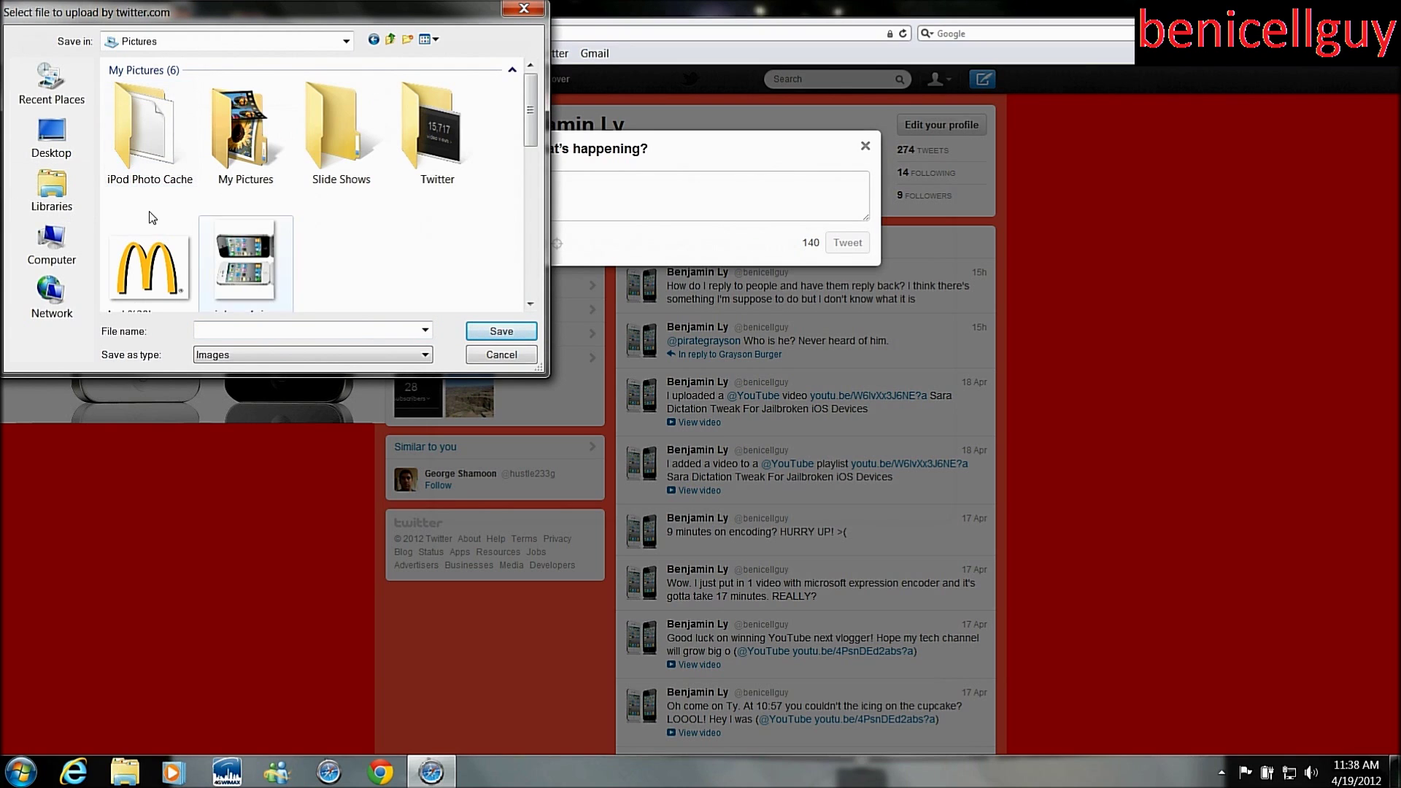
{"action": "double_click", "coordinate": [229, 122]}
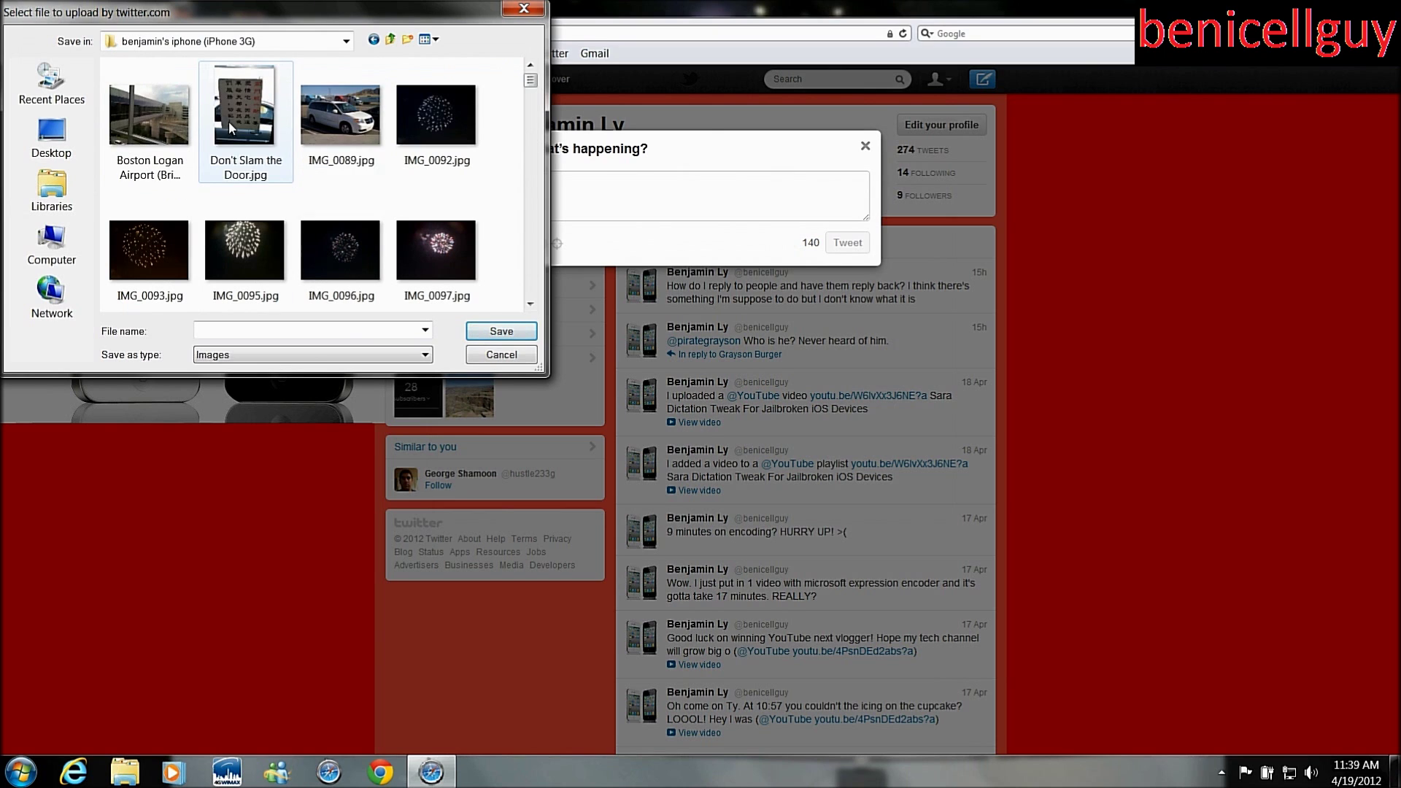
{"action": "double_click", "coordinate": [229, 86]}
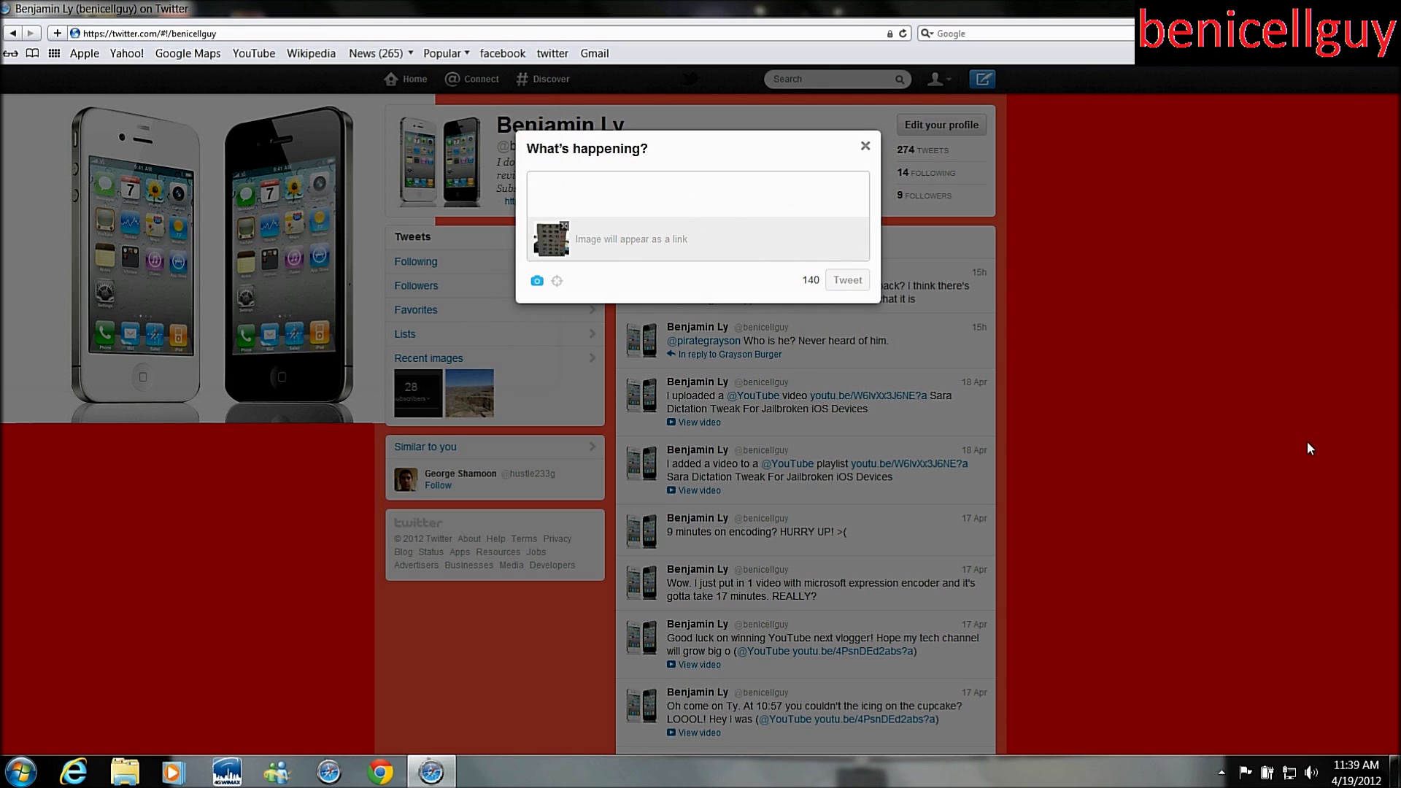
{"action": "type", "text": "This "}
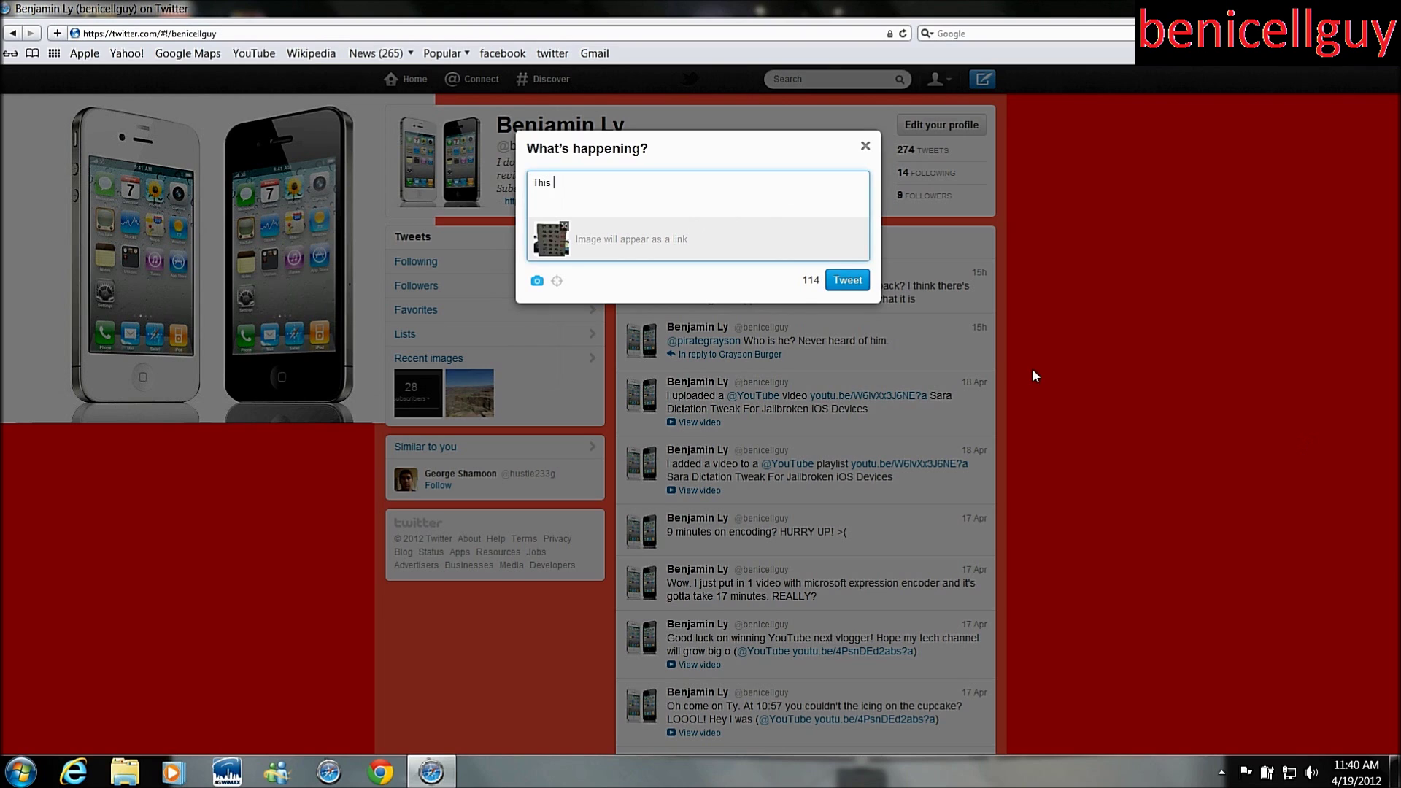
{"action": "type", "text": "sign mean"}
{"action": "type", "text": "s a"}
{"action": "type", "text": "s a who"}
{"action": "type", "text": "le \"Don"}
{"action": "type", "text": "'tslame"}
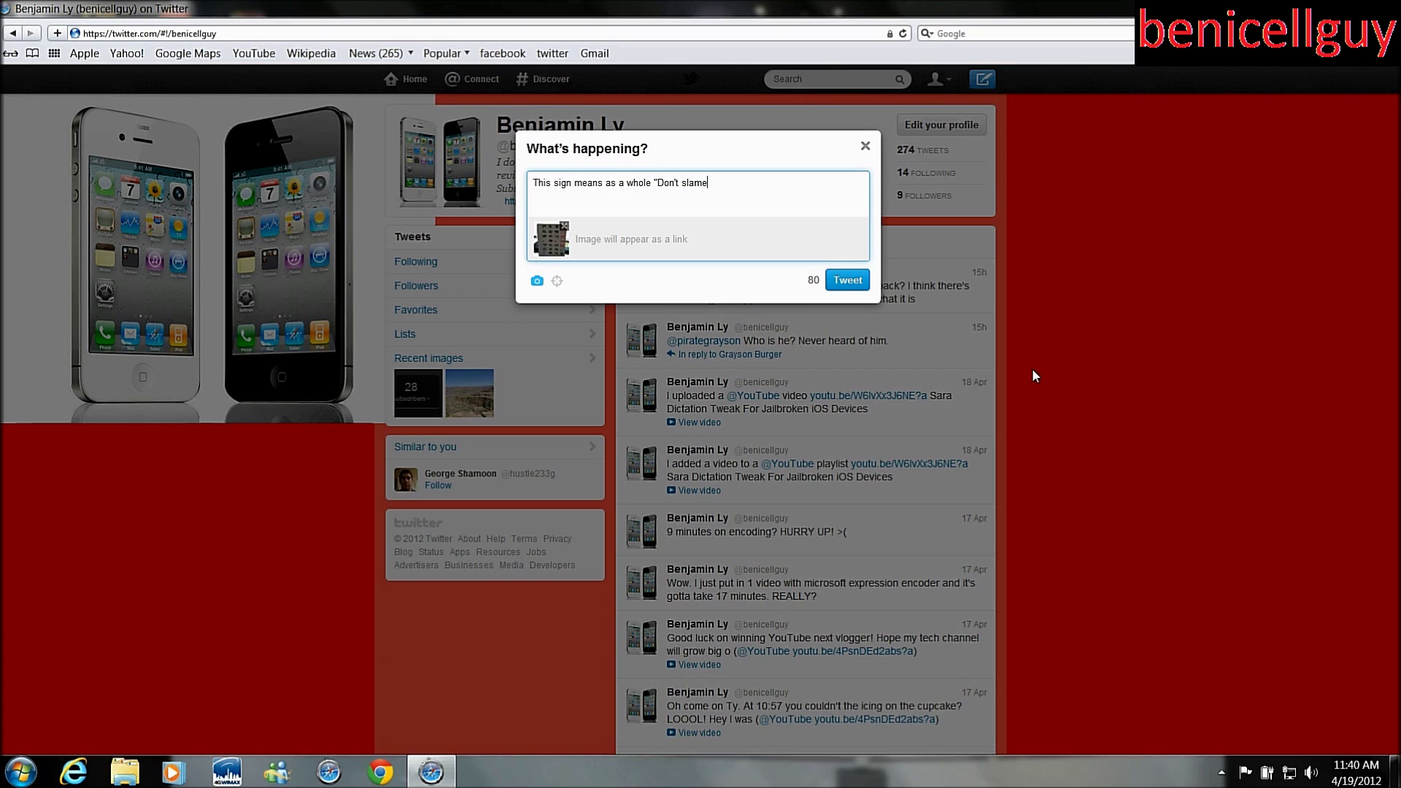
{"action": "type", "text": "the door!\""}
Step: Post the tweet 'This sign means as a whole "Don't slam the door!"' with the sign photo
{"action": "left_click", "coordinate": [855, 283]}
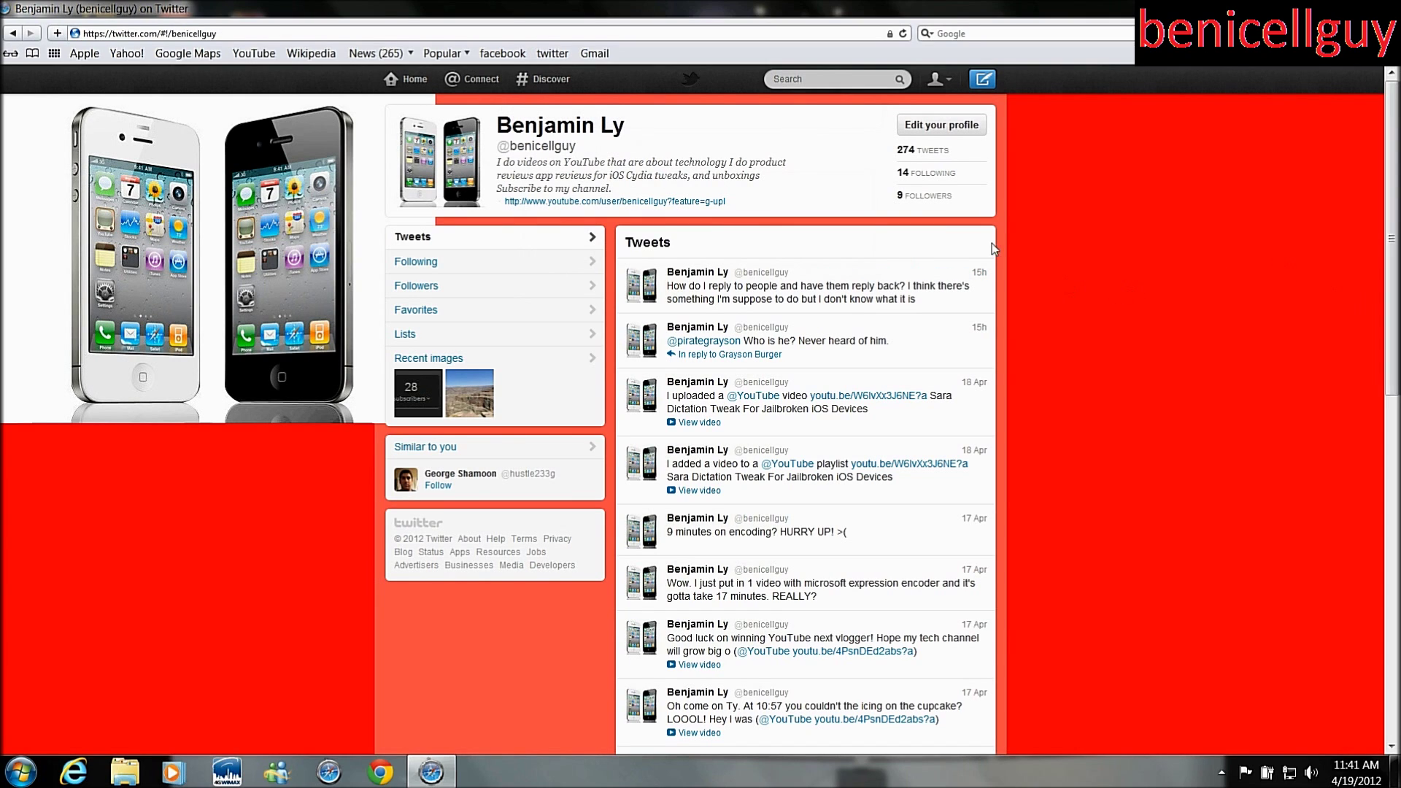
Step: Reload the profile, expand the new sign tweet to show its photo, and open the recent images gallery
{"action": "left_click", "coordinate": [904, 33]}
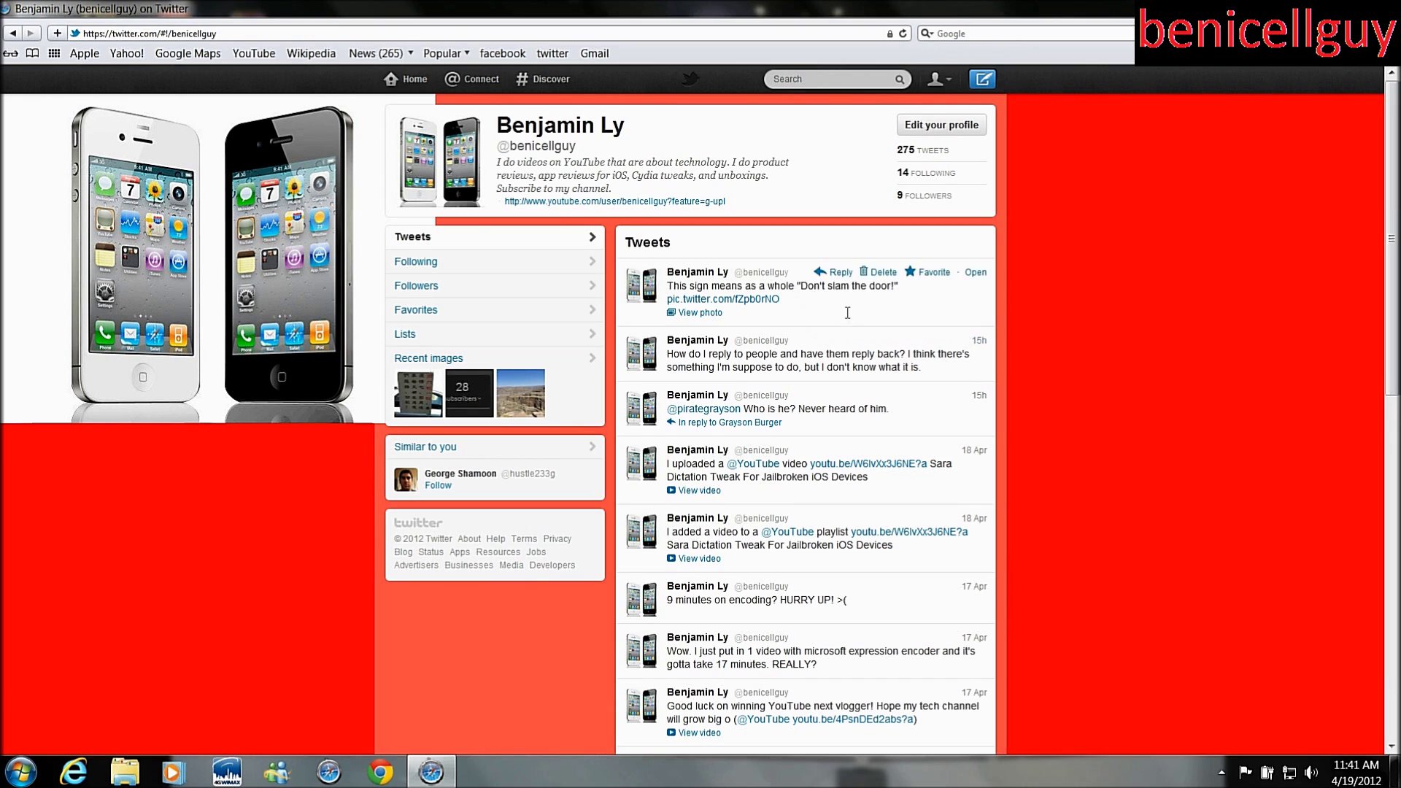
{"action": "left_click", "coordinate": [941, 294]}
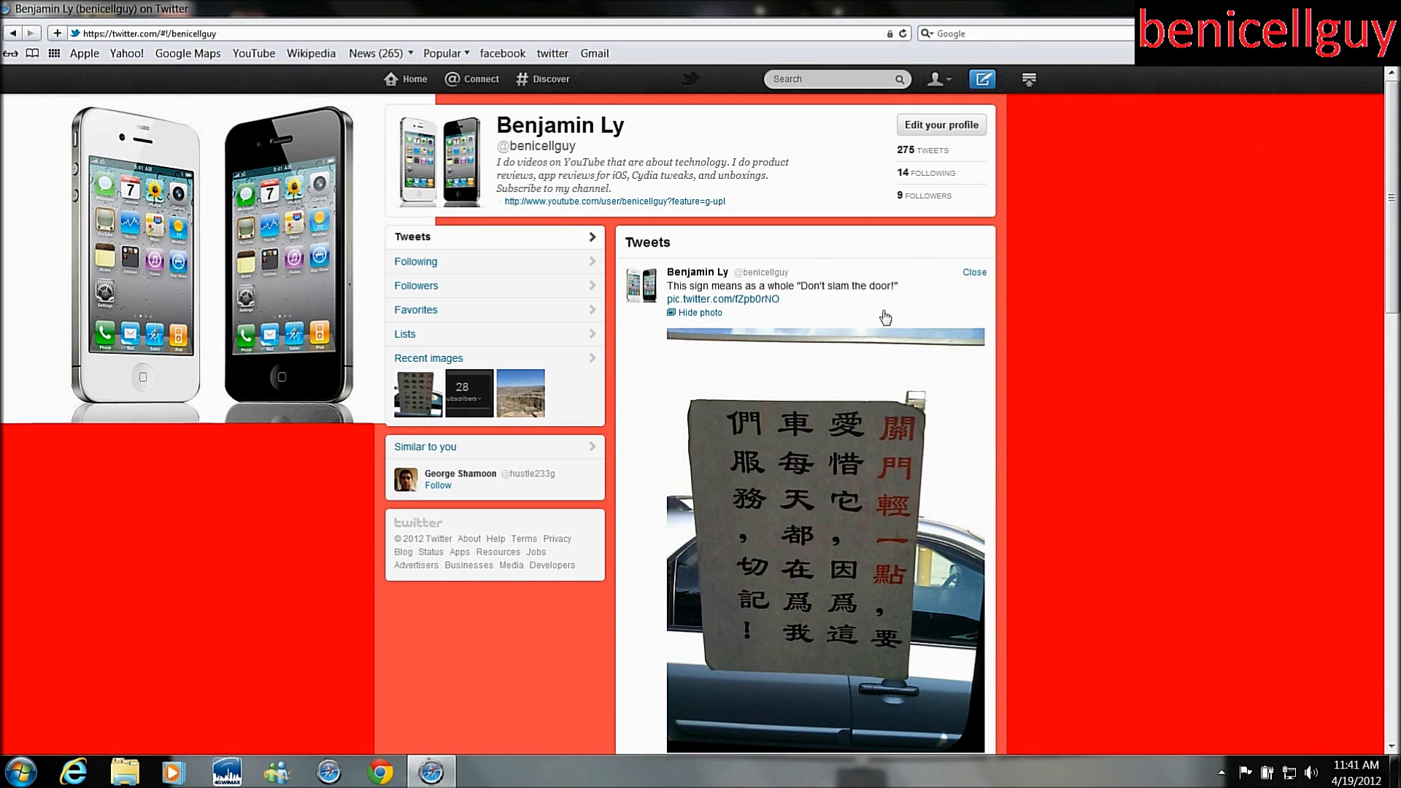
{"action": "scroll", "coordinate": [1063, 380], "scroll_direction": "down", "scroll_amount": 2}
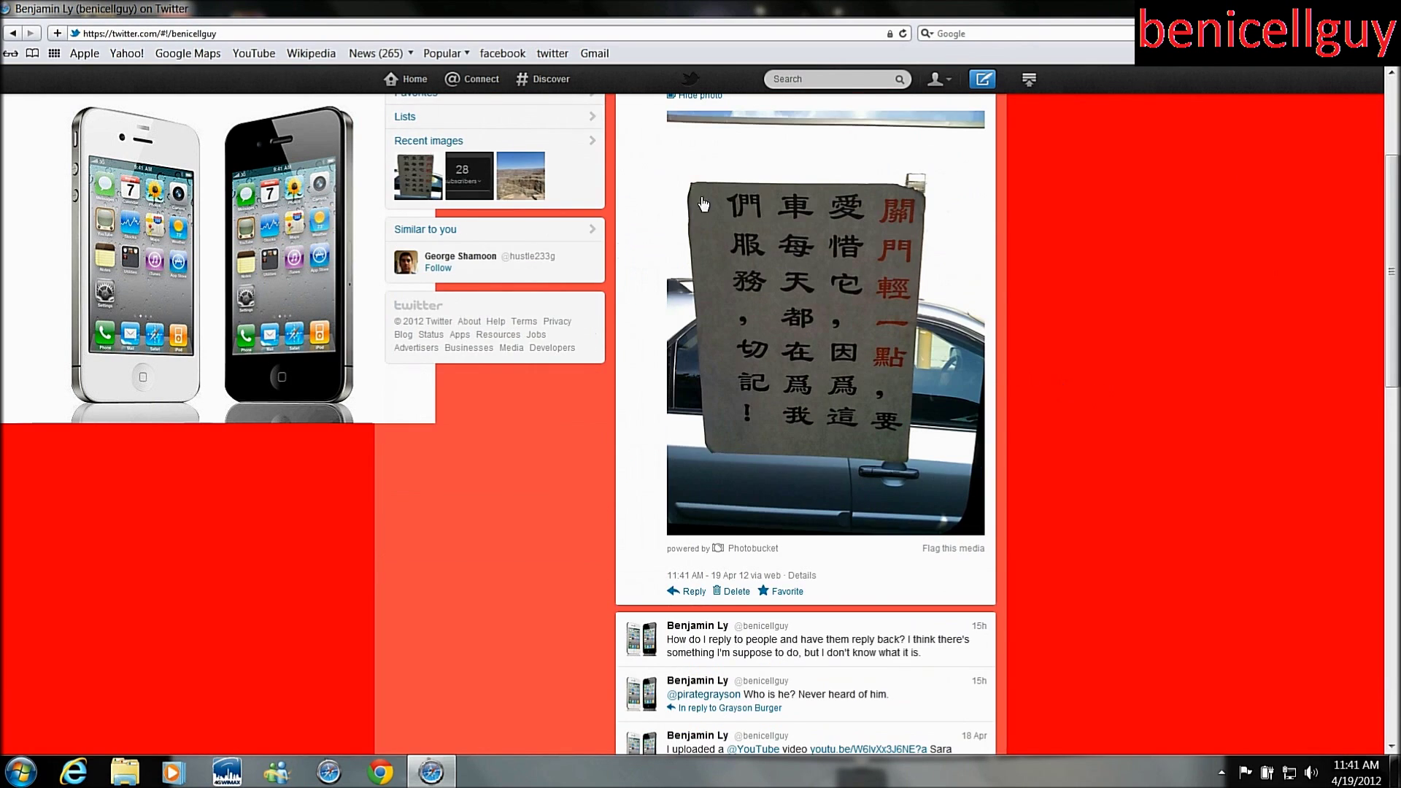
{"action": "scroll", "coordinate": [1102, 379], "scroll_direction": "up", "scroll_amount": 2}
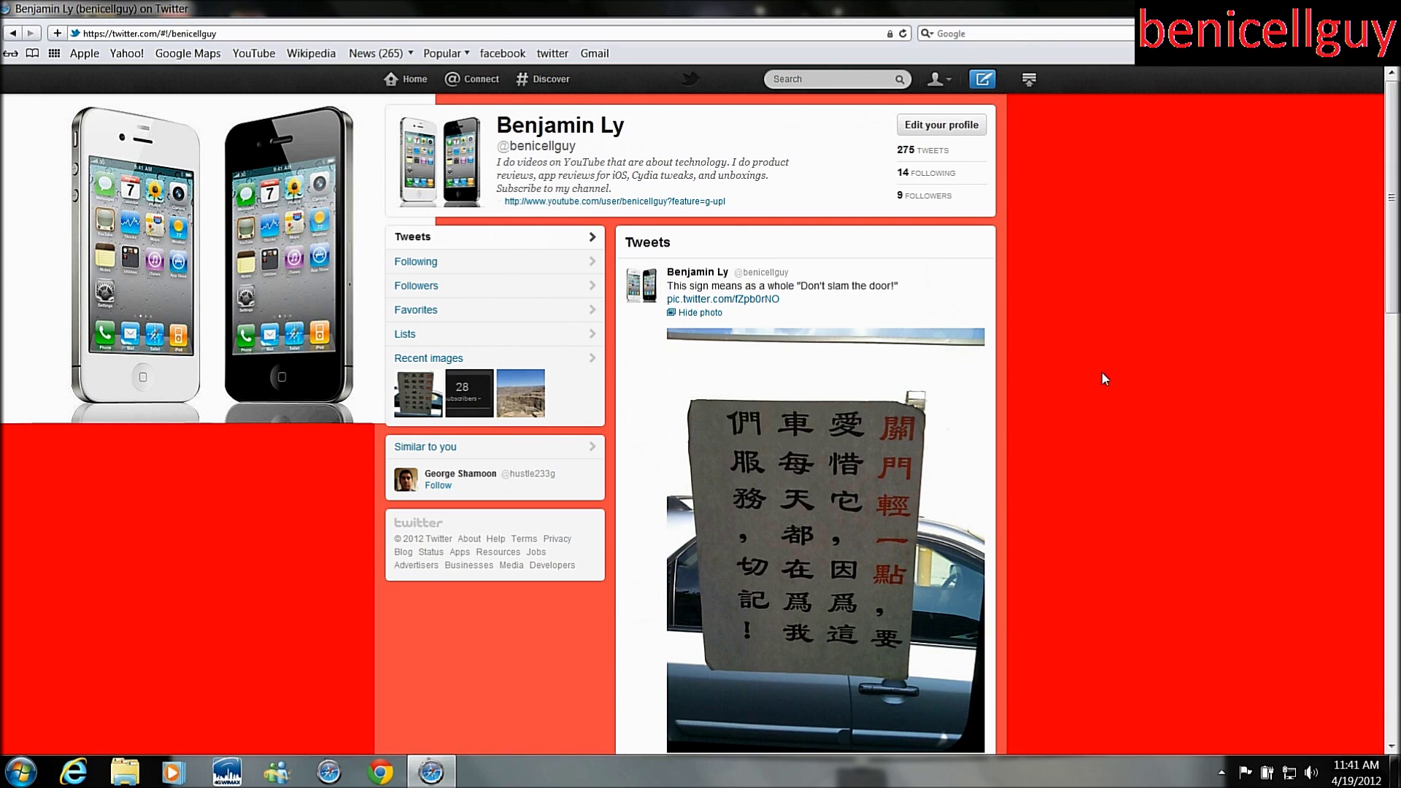
{"action": "left_click", "coordinate": [418, 359]}
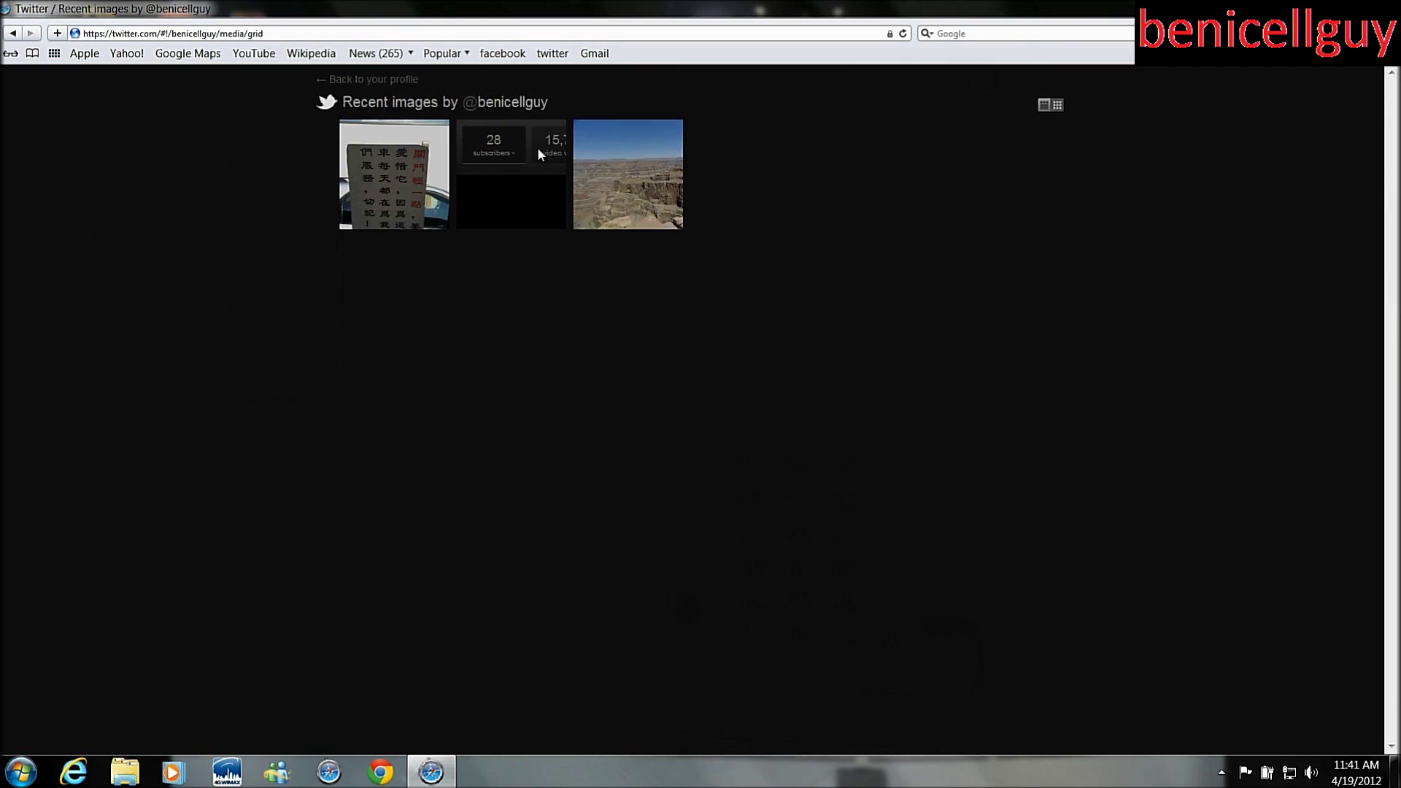
{"action": "left_click", "coordinate": [404, 189]}
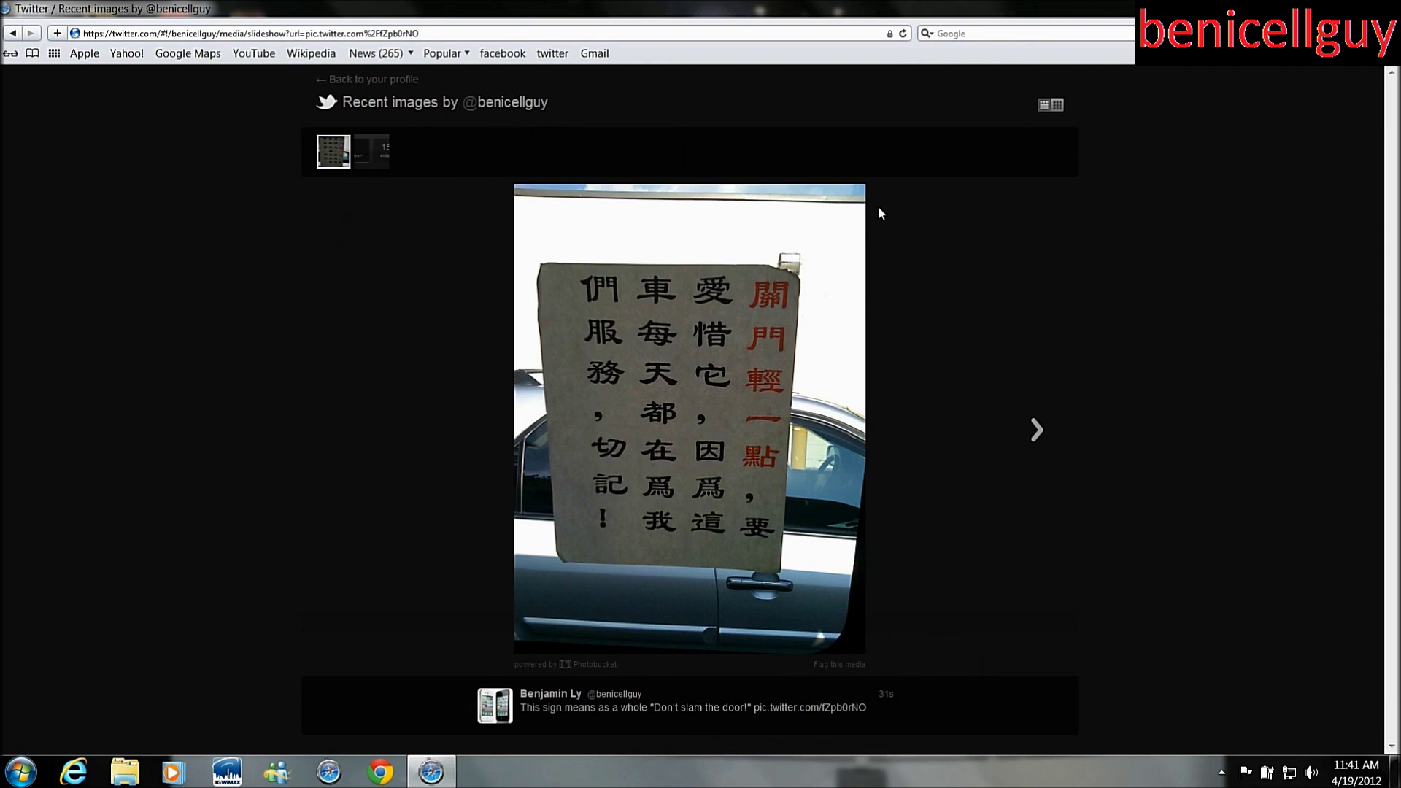
{"action": "left_click", "coordinate": [1037, 429]}
{"action": "left_click", "coordinate": [1037, 430]}
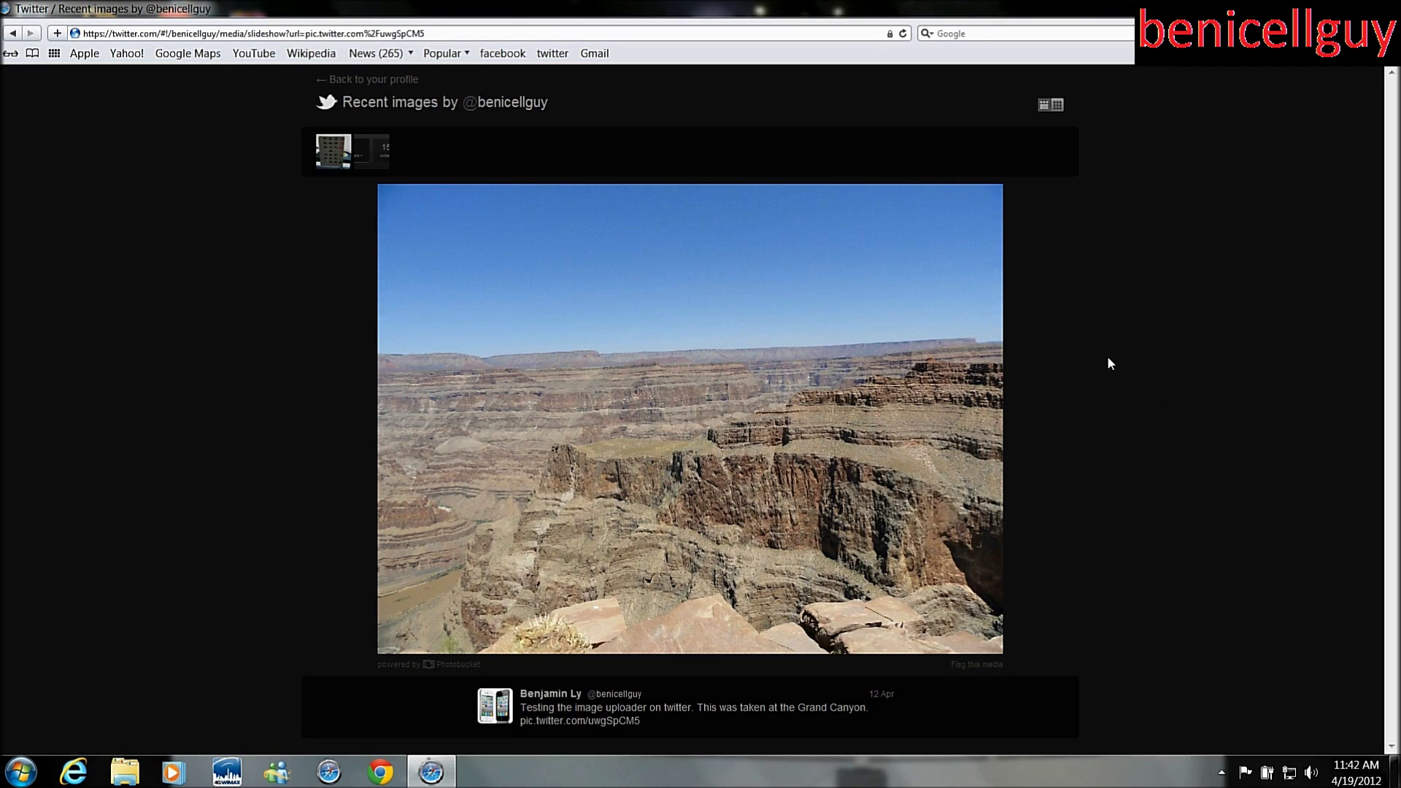
{"action": "left_click", "coordinate": [384, 79]}
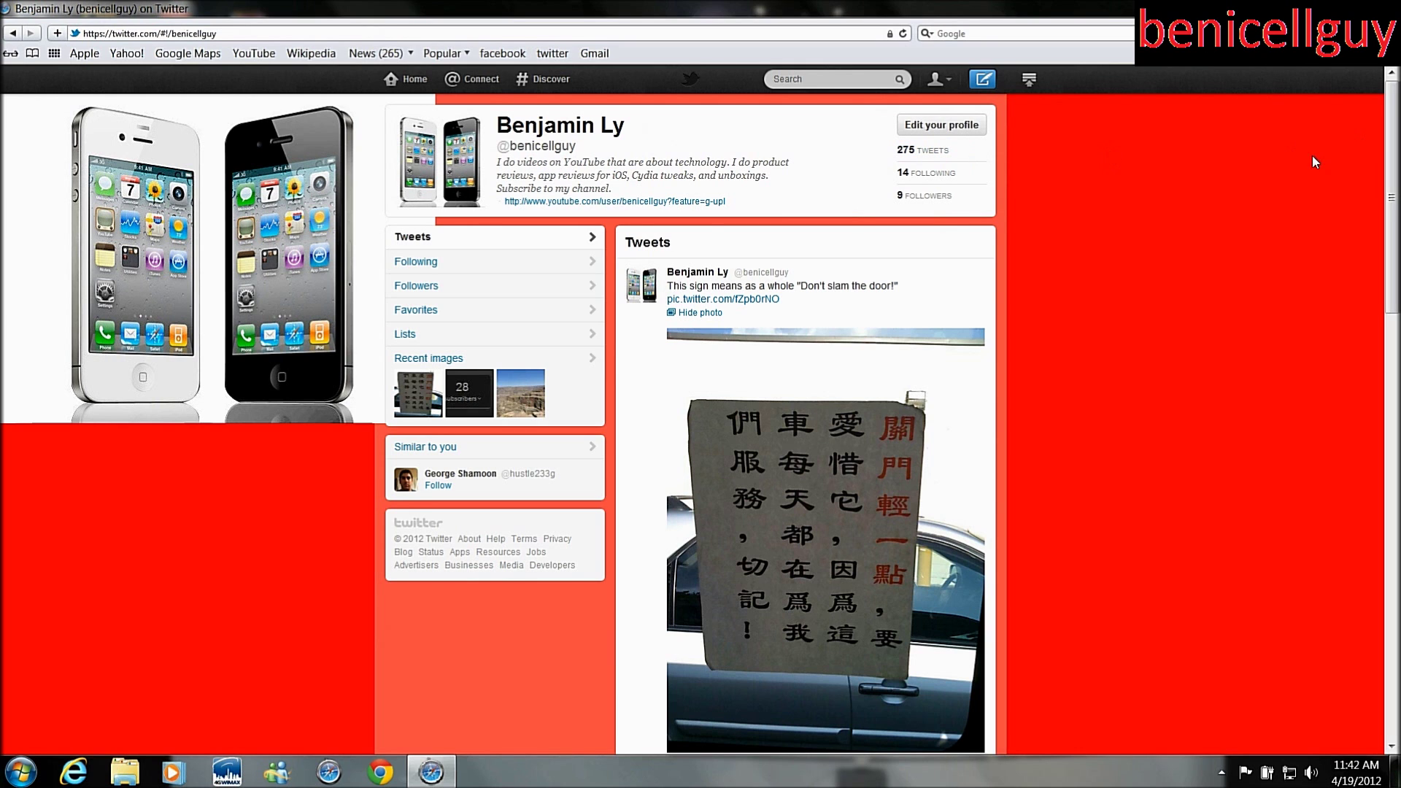
{"action": "scroll", "coordinate": [1201, 328], "scroll_direction": "down", "scroll_amount": 5}
{"action": "scroll", "coordinate": [1191, 319], "scroll_direction": "down", "scroll_amount": 3}
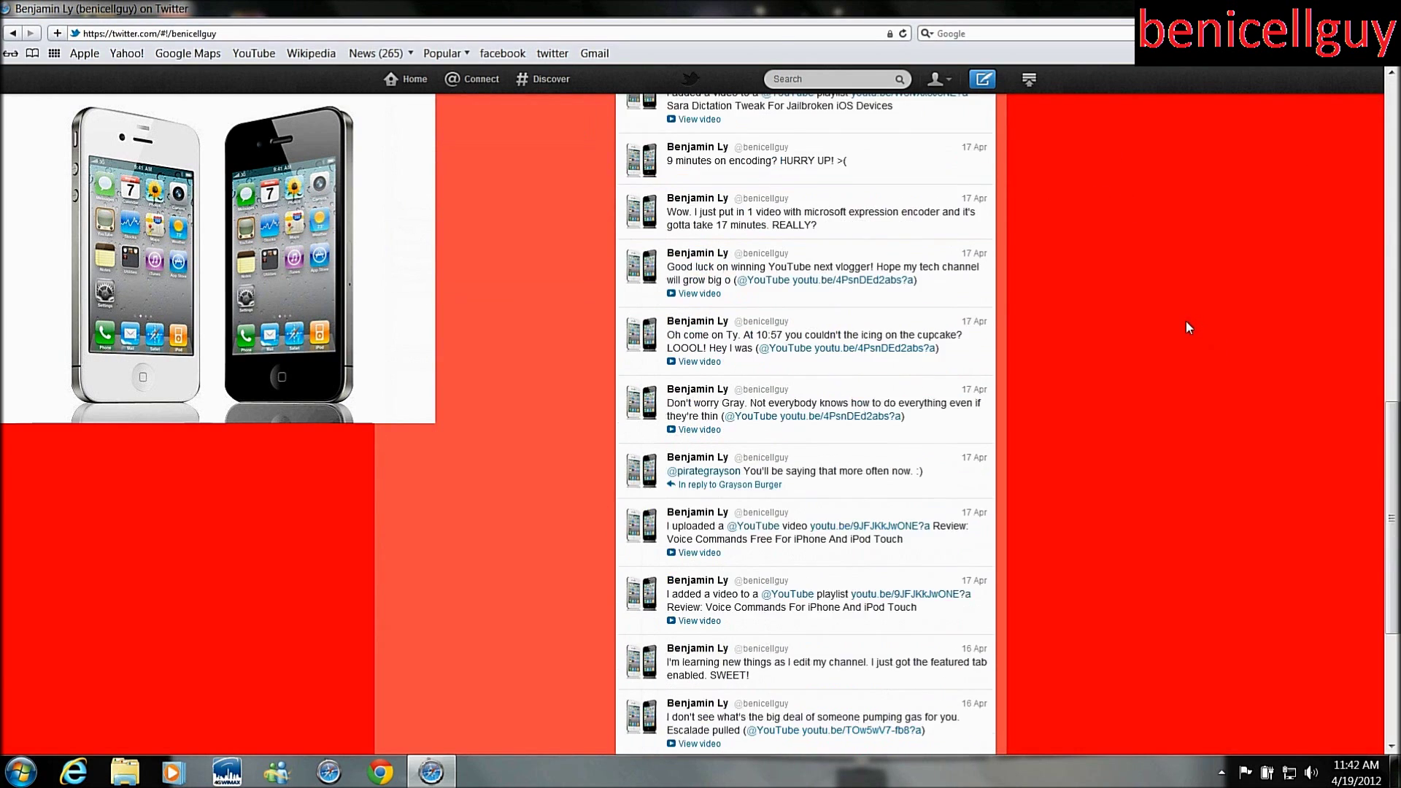
{"action": "scroll", "coordinate": [1184, 320], "scroll_direction": "down", "scroll_amount": 3}
{"action": "scroll", "coordinate": [1173, 330], "scroll_direction": "up", "scroll_amount": 8}
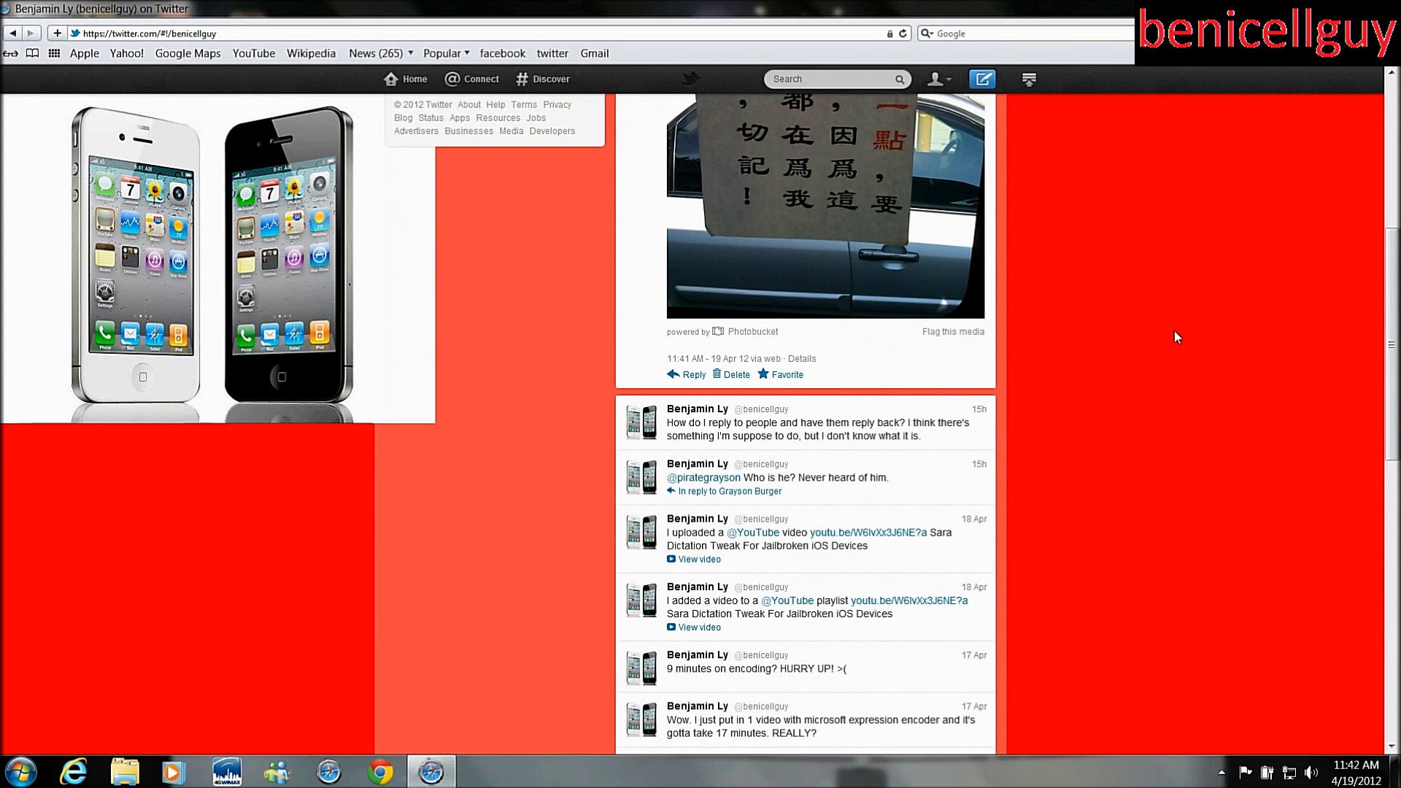
{"action": "scroll", "coordinate": [1174, 331], "scroll_direction": "up", "scroll_amount": 4}
{"action": "scroll", "coordinate": [1178, 337], "scroll_direction": "down", "scroll_amount": 2}
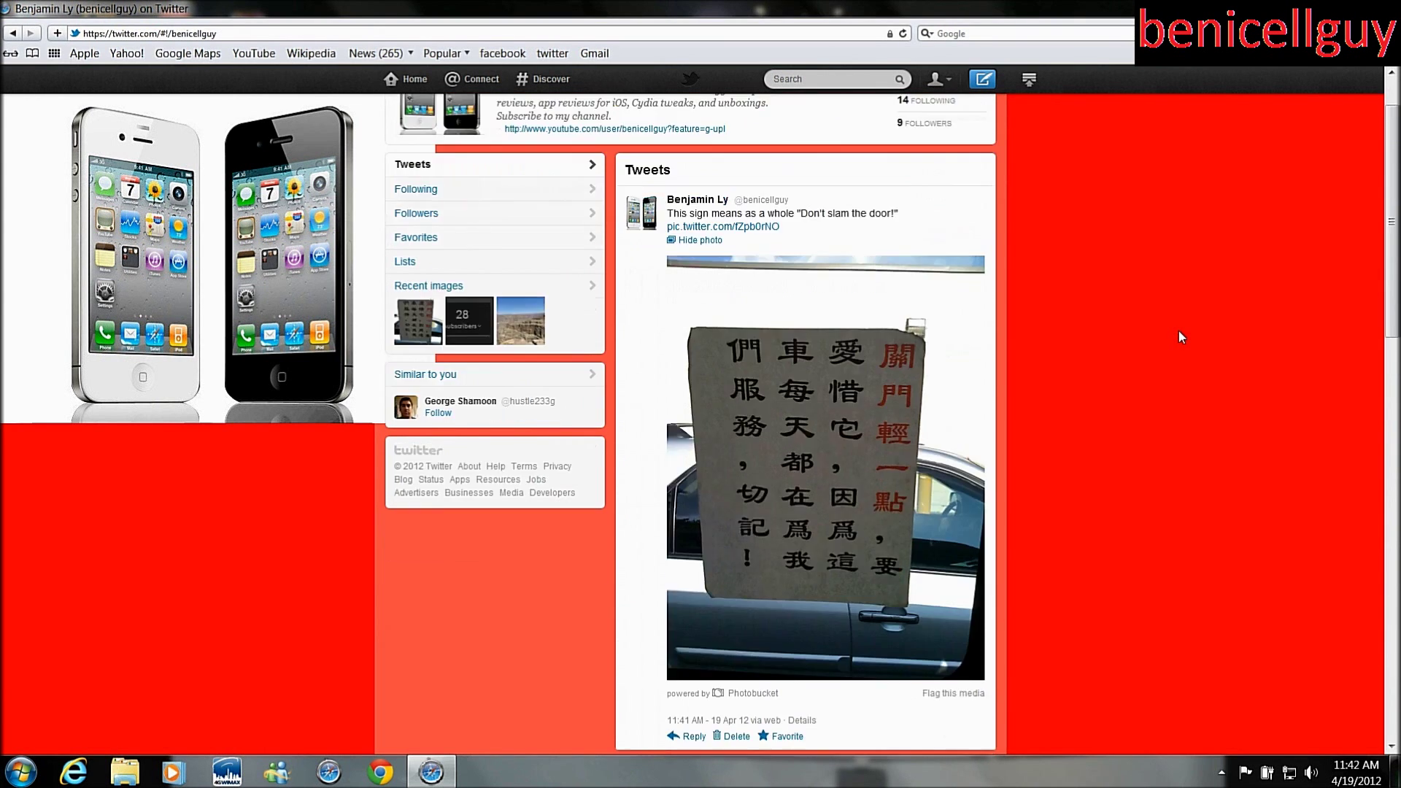
{"action": "scroll", "coordinate": [1179, 338], "scroll_direction": "down", "scroll_amount": 5}
{"action": "scroll", "coordinate": [1178, 337], "scroll_direction": "down", "scroll_amount": 2}
{"action": "scroll", "coordinate": [1179, 337], "scroll_direction": "down", "scroll_amount": 3}
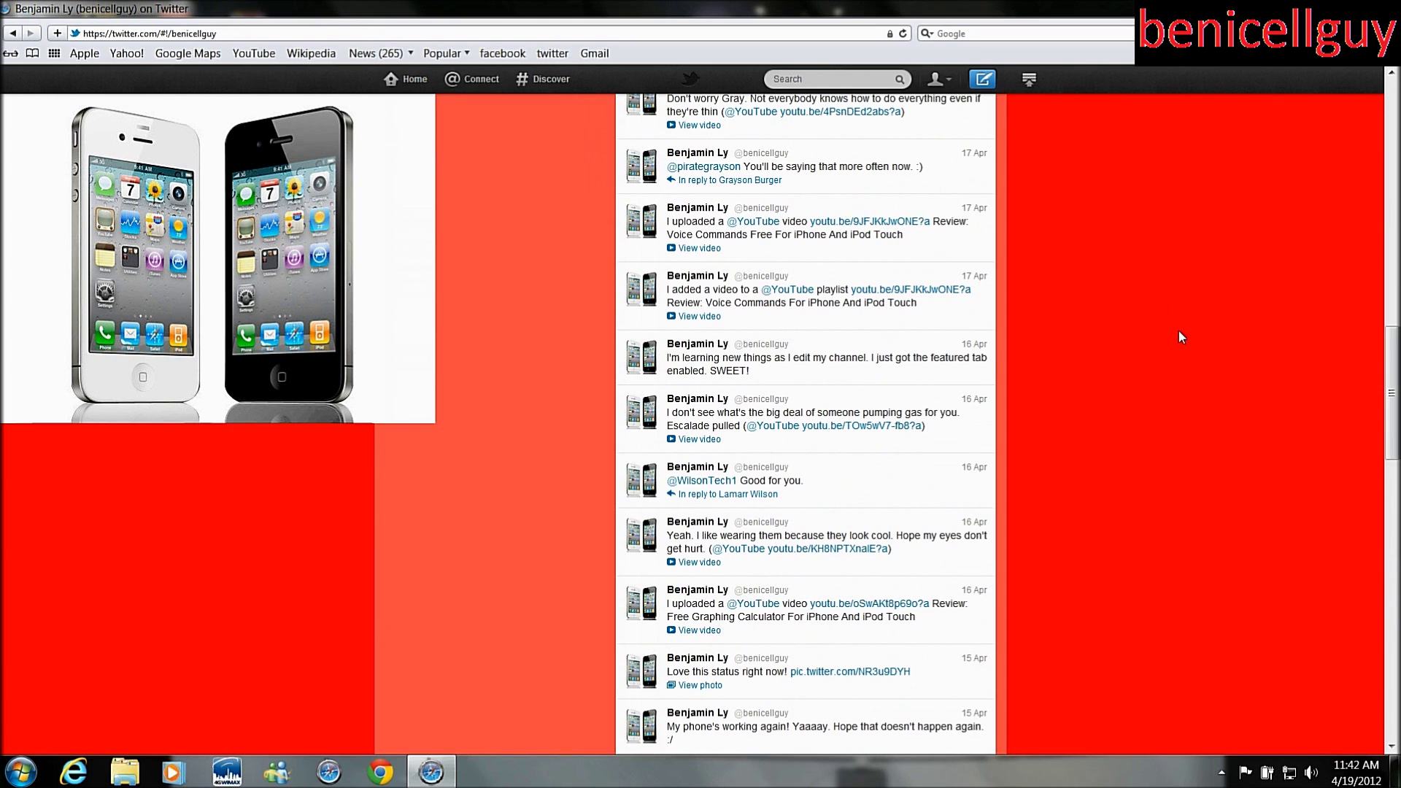
{"action": "scroll", "coordinate": [1178, 338], "scroll_direction": "up", "scroll_amount": 1}
{"action": "scroll", "coordinate": [1179, 337], "scroll_direction": "up", "scroll_amount": 2}
{"action": "scroll", "coordinate": [1178, 338], "scroll_direction": "up", "scroll_amount": 3}
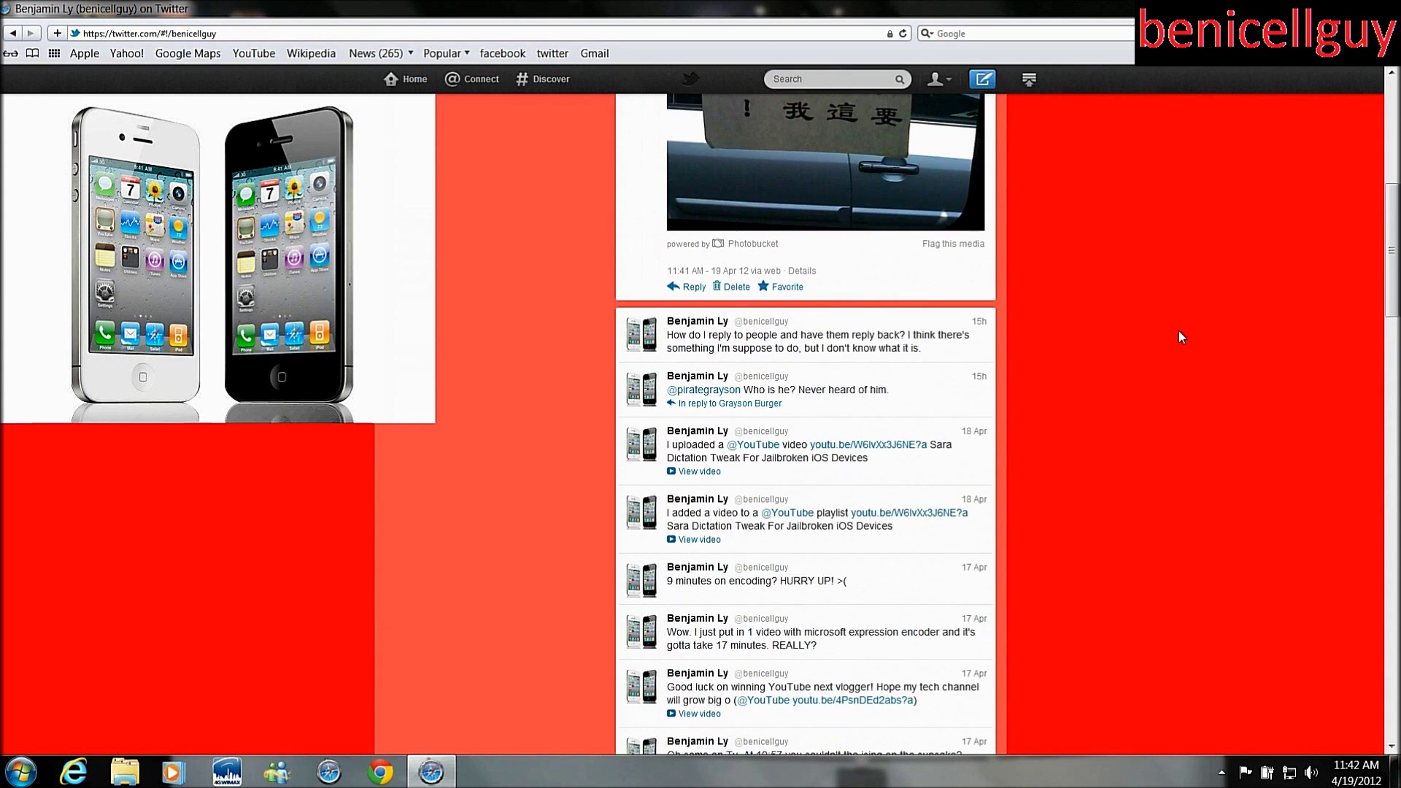
{"action": "scroll", "coordinate": [1179, 336], "scroll_direction": "up", "scroll_amount": 3}
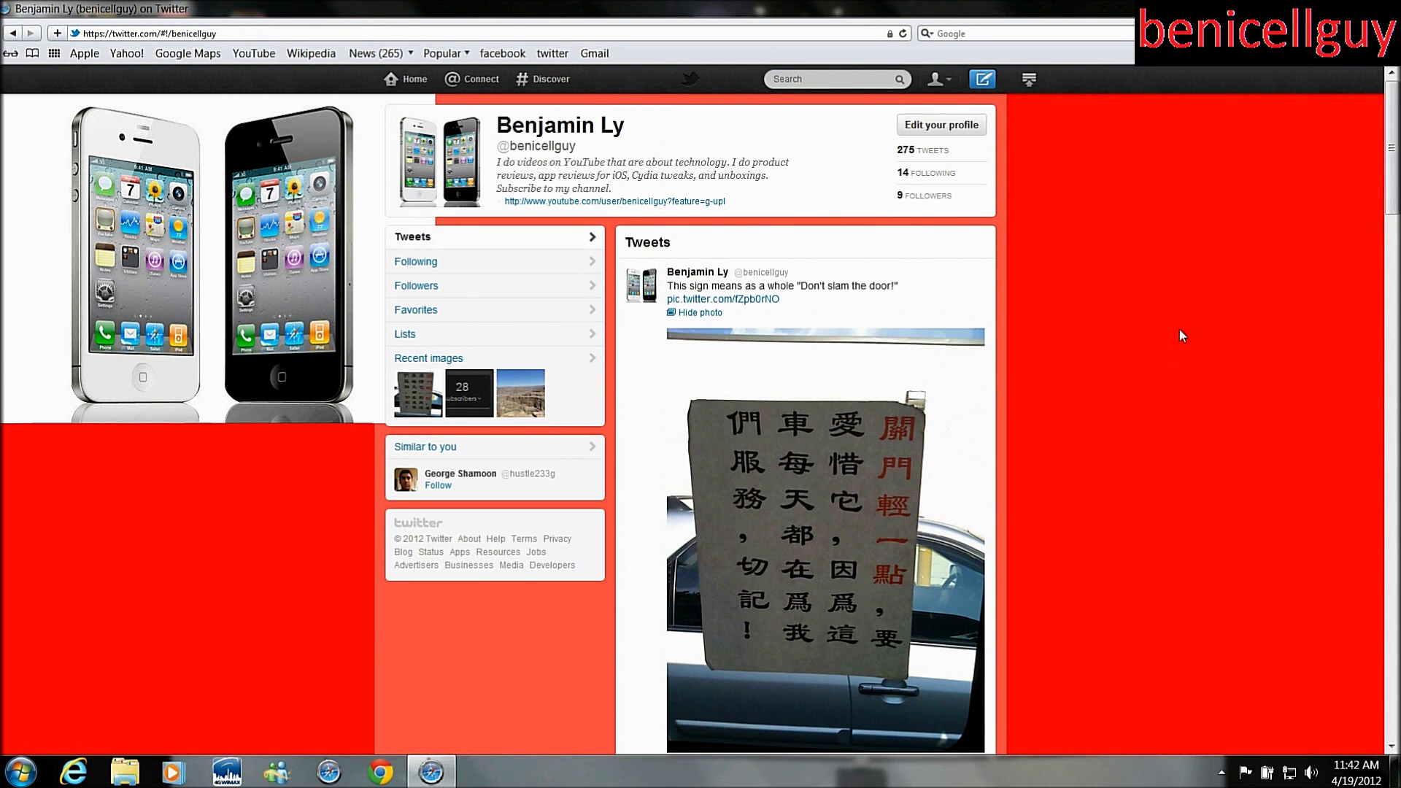